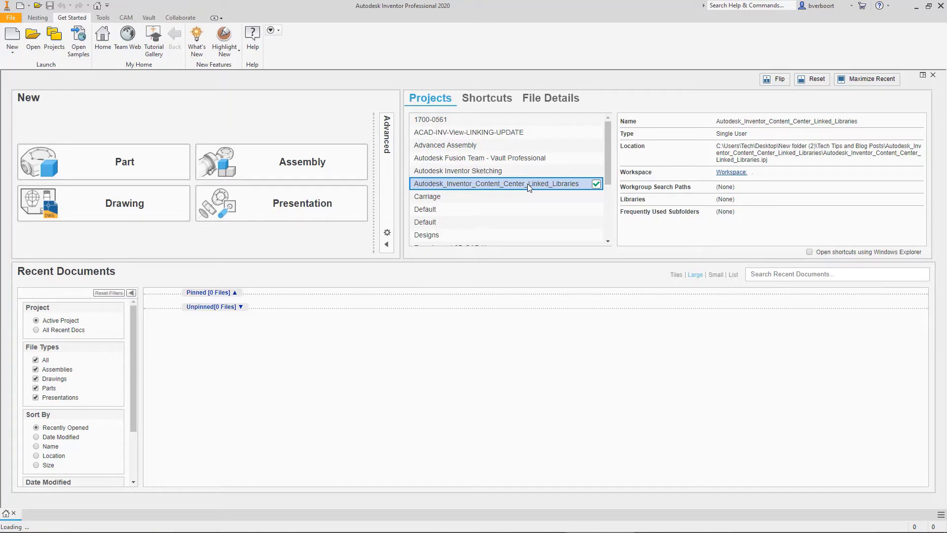
After trying Vault Server, set Content Center access back to Inventor Desktop Content and accept the options.
left_click(102, 18)
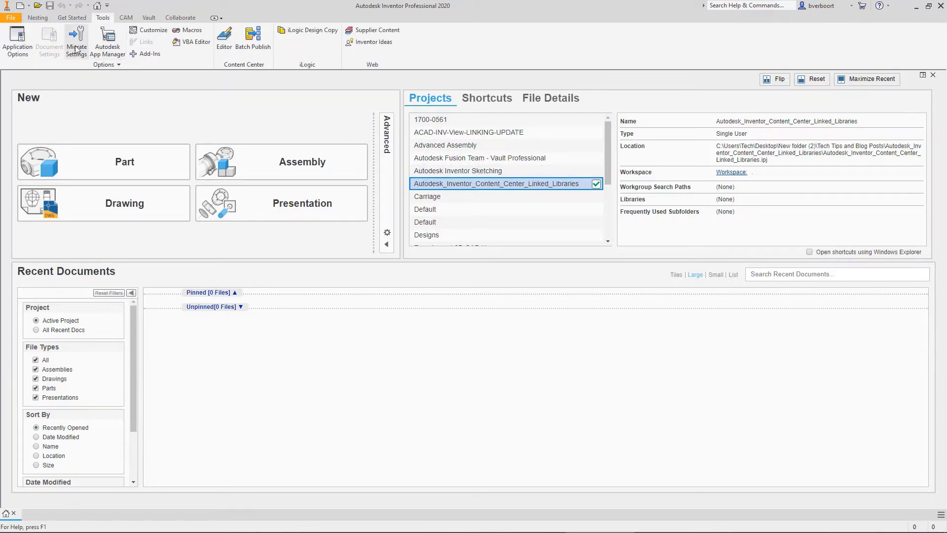
left_click(17, 47)
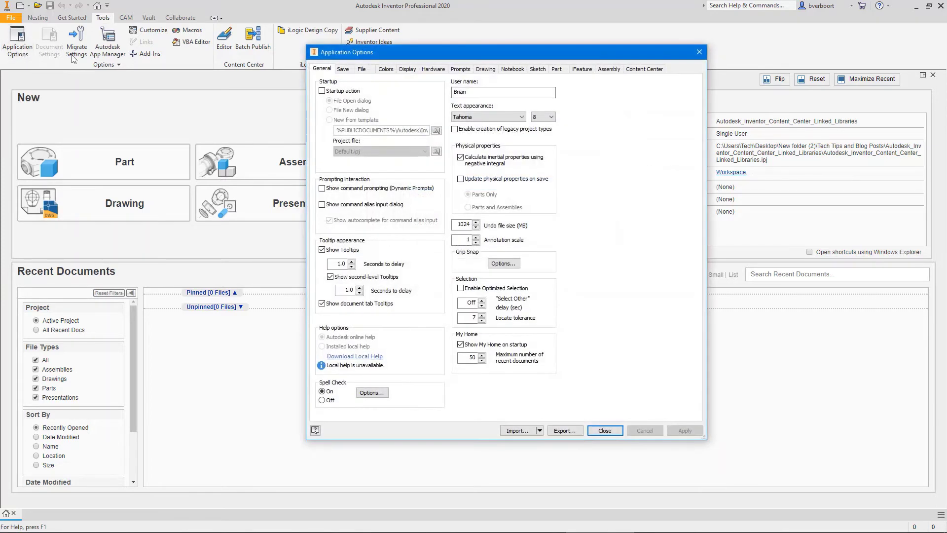
left_click(636, 70)
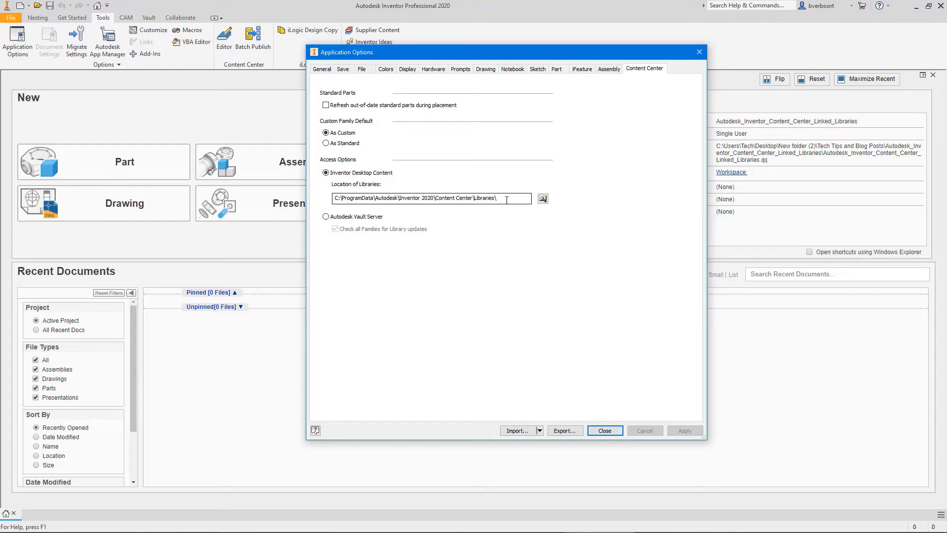
left_click(326, 217)
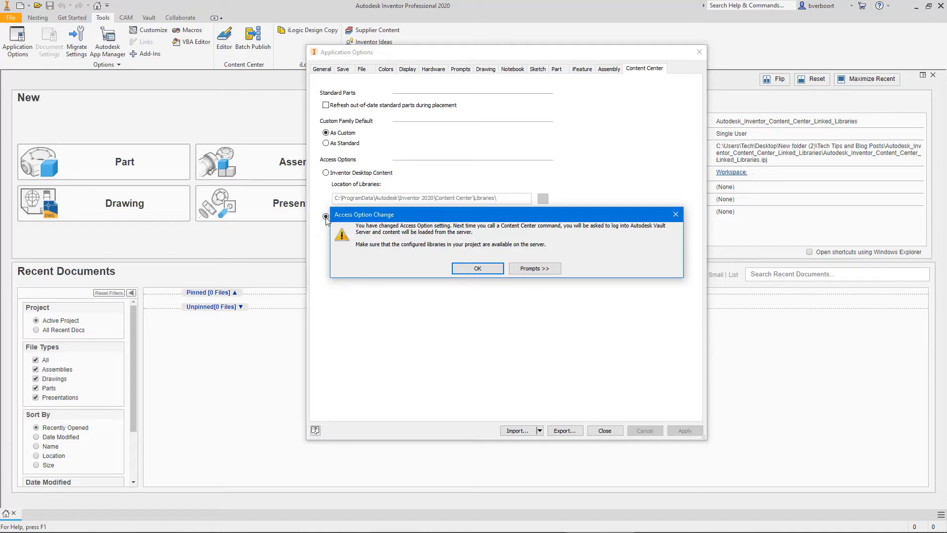
left_click(676, 214)
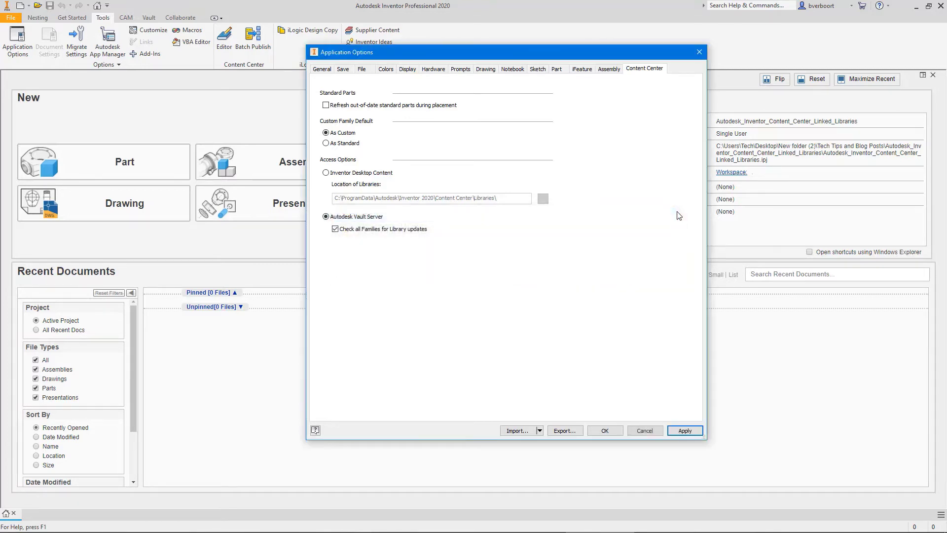
left_click(326, 173)
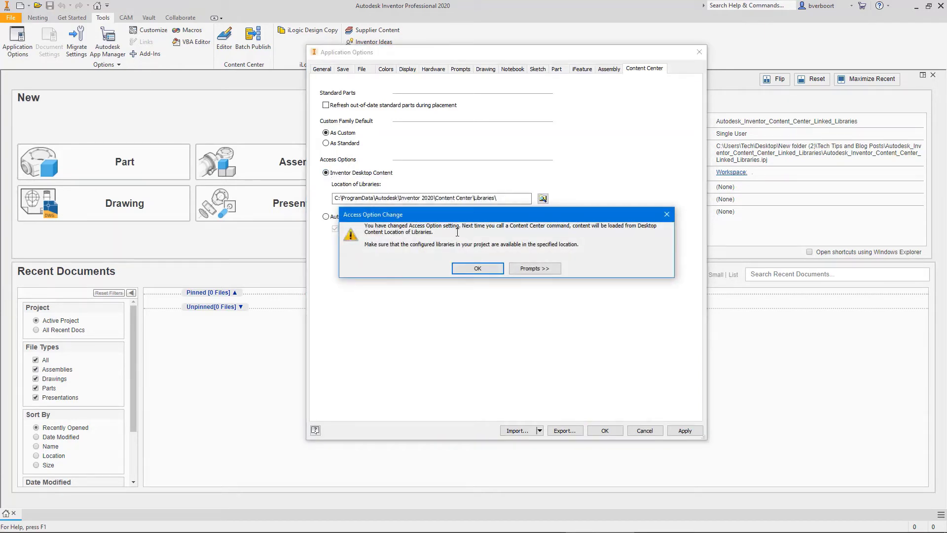
left_click(499, 271)
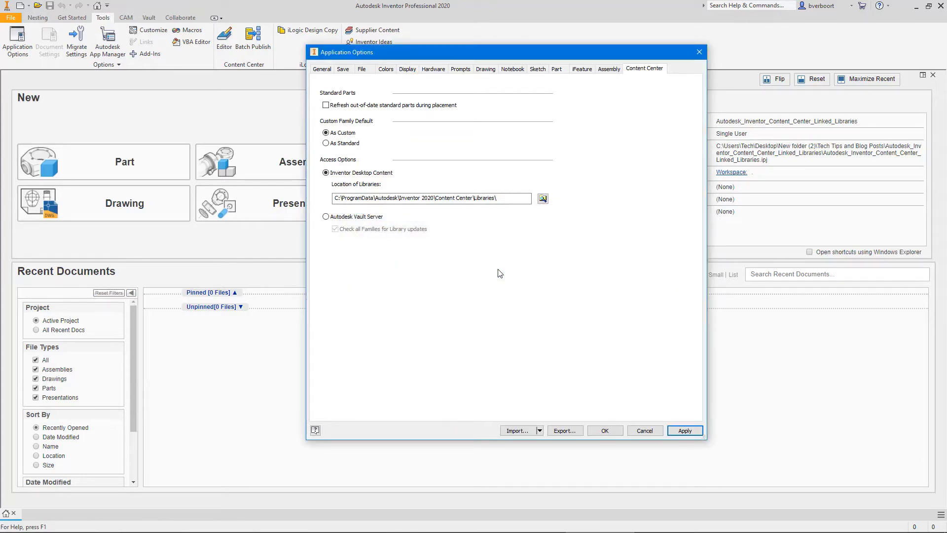
left_click(605, 432)
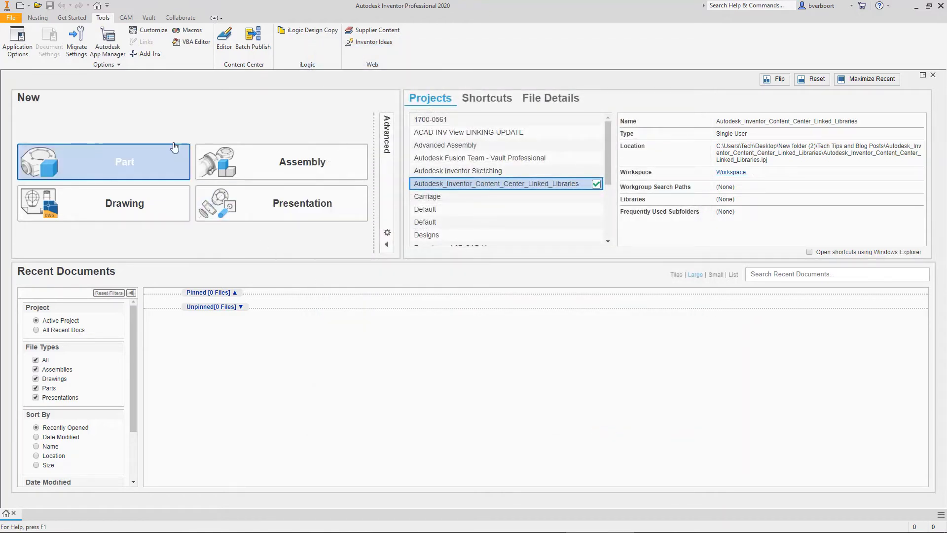
Create a new library named Custom_Content in the project's Content Center library configuration.
left_click(72, 18)
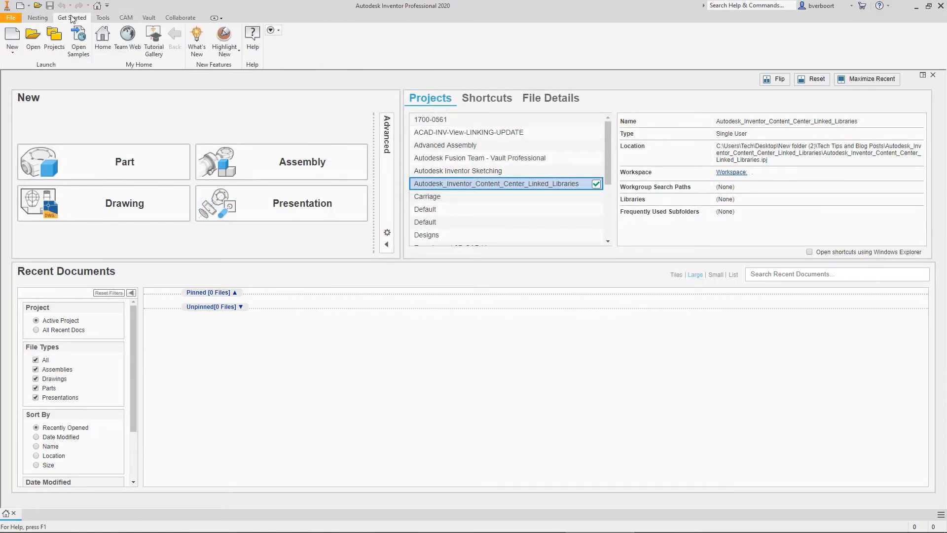
left_click(55, 44)
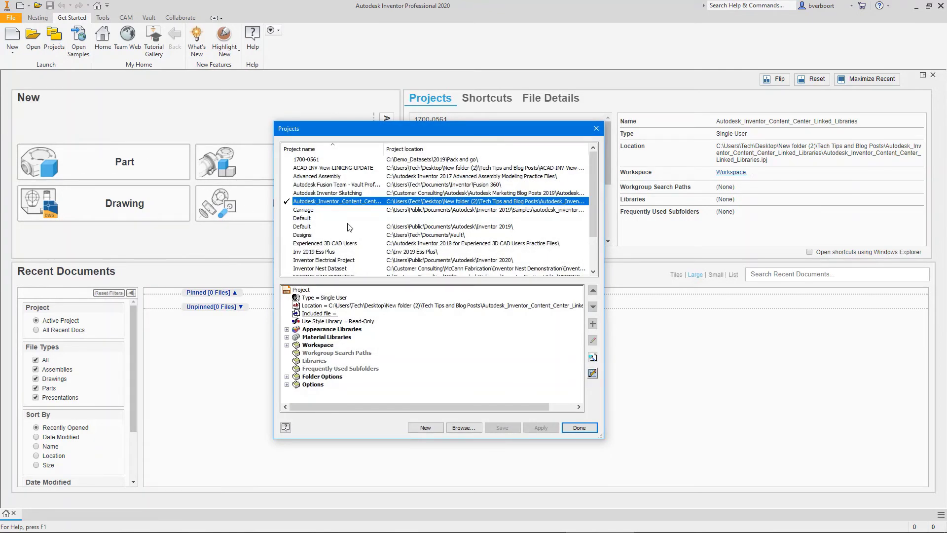
left_click(592, 373)
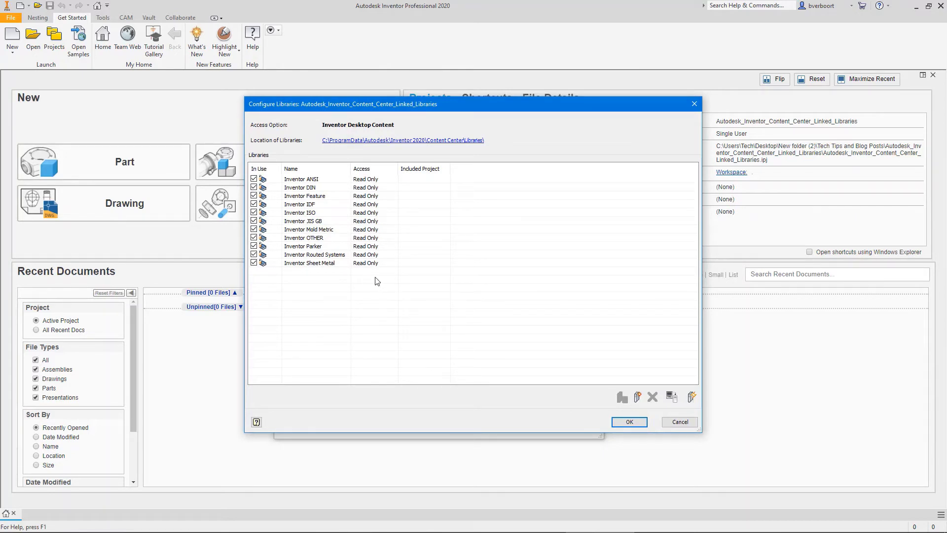
left_click(638, 398)
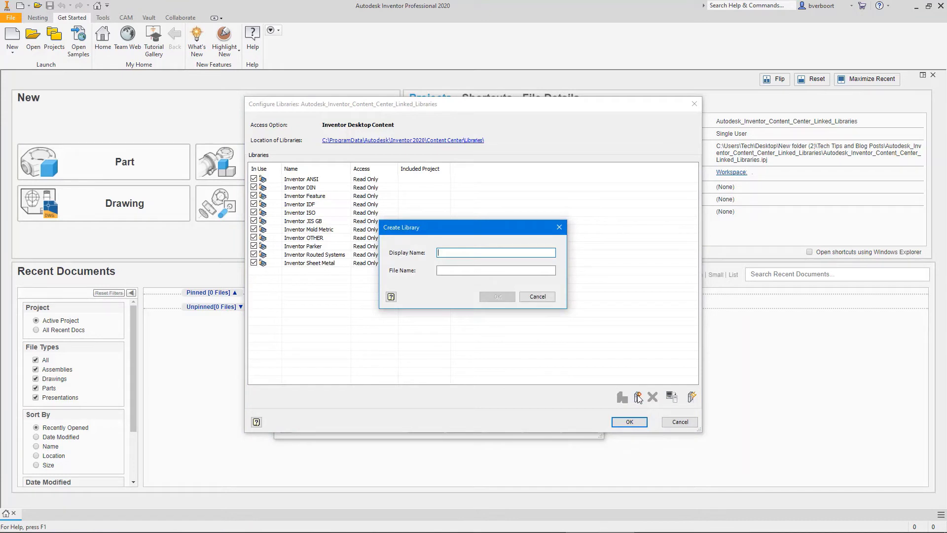
type("Custom_Content")
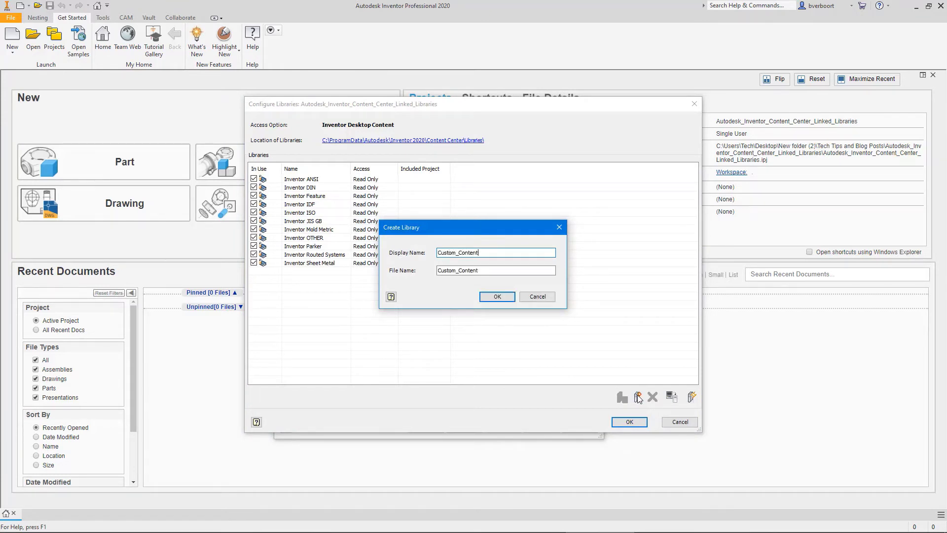
left_click(495, 296)
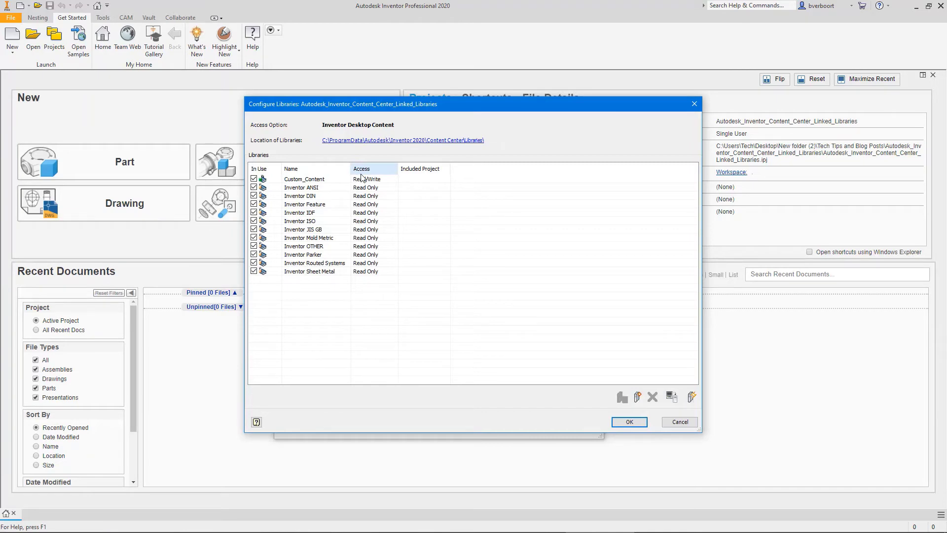
Accept the library configuration and save the changes to the Linked_Libraries project.
left_click(629, 422)
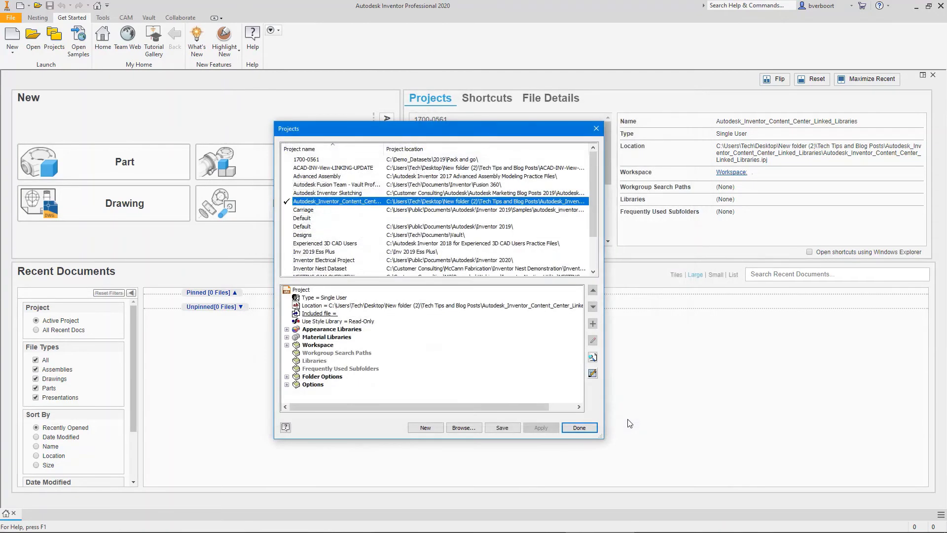
left_click(579, 428)
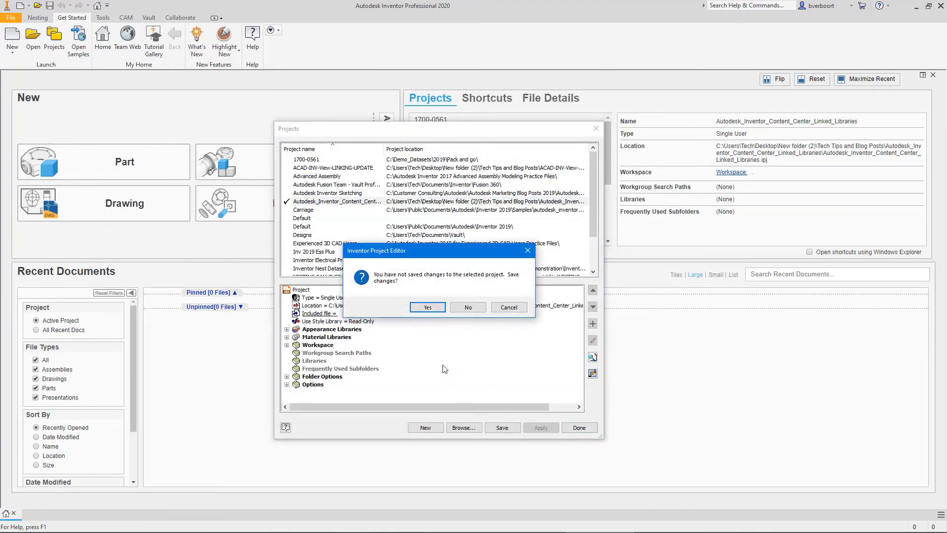
left_click(426, 308)
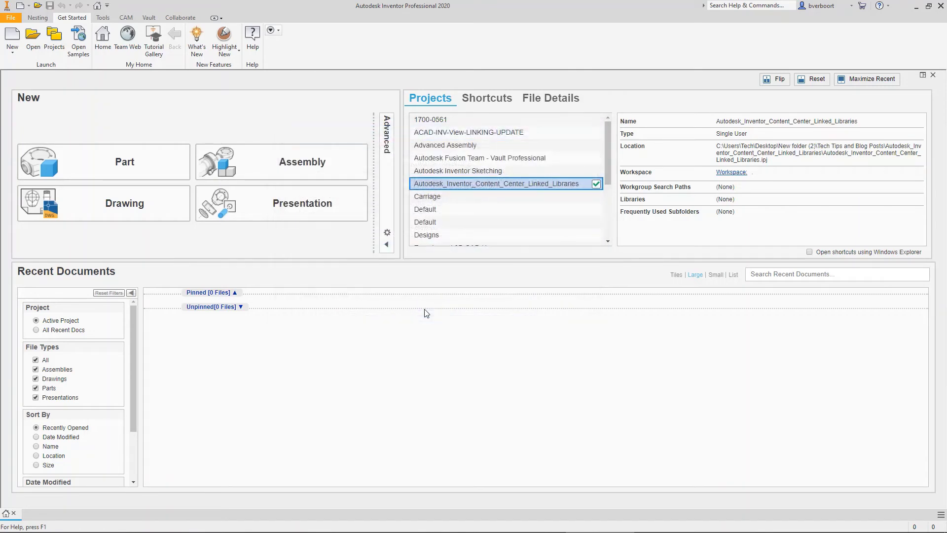
Start a new assembly and open the Content Center Editor.
left_click(289, 170)
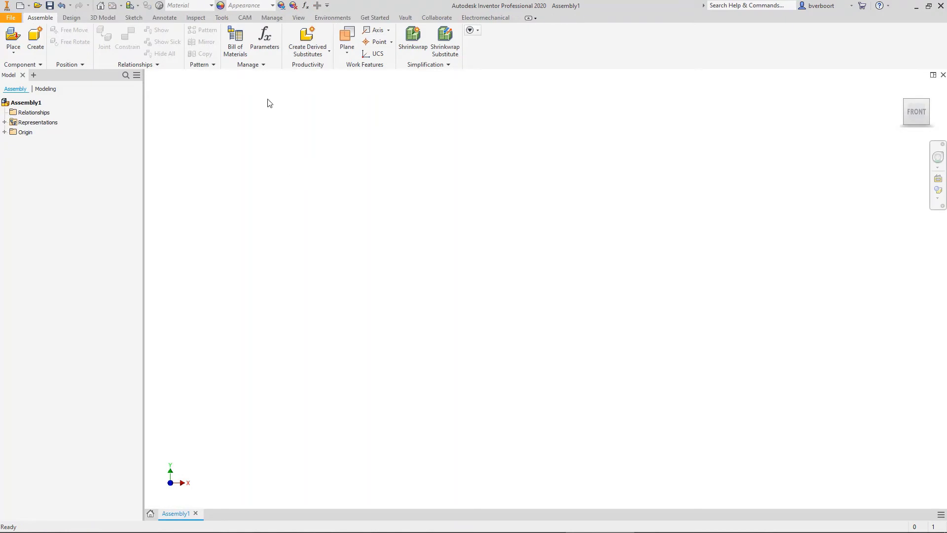
left_click(271, 18)
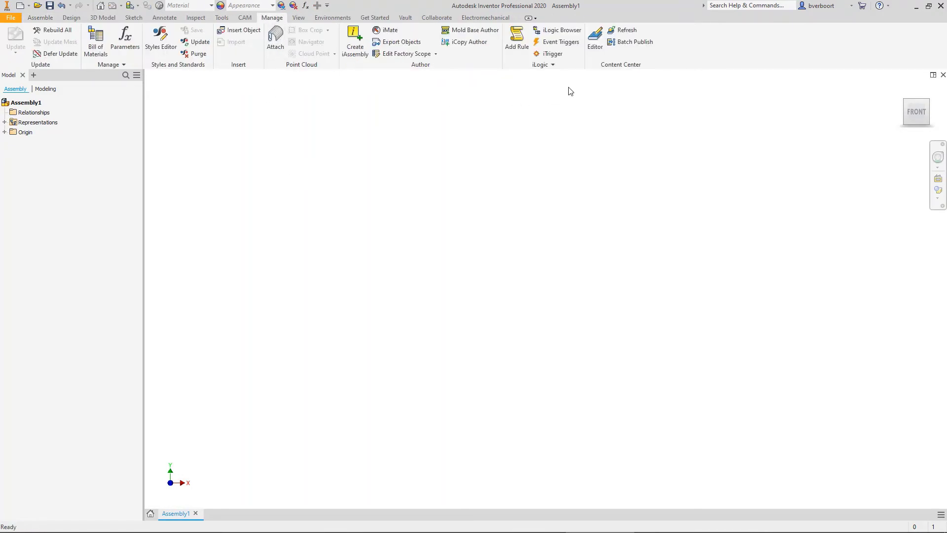
left_click(595, 44)
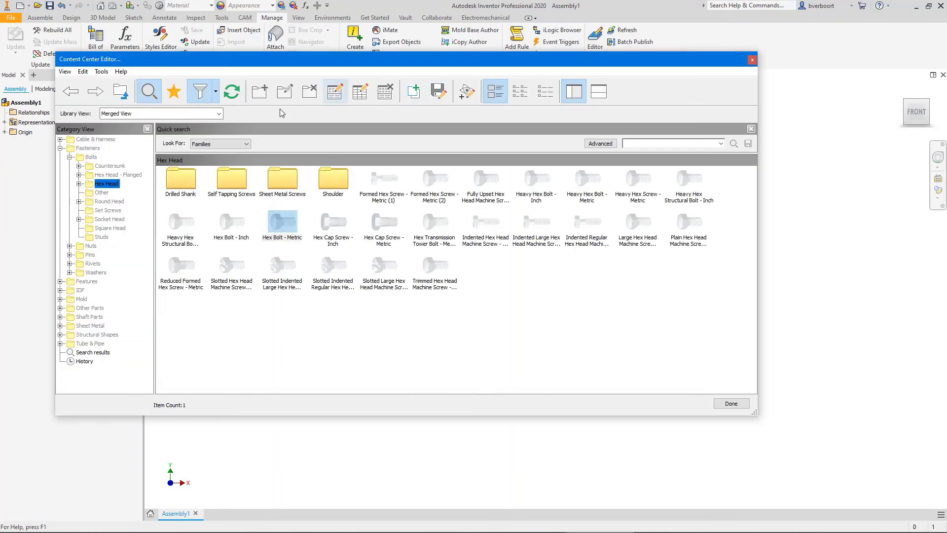
Browse to Fasteners > Bolts > Hex Head and select the Hex Bolt - Inch family.
left_click(95, 150)
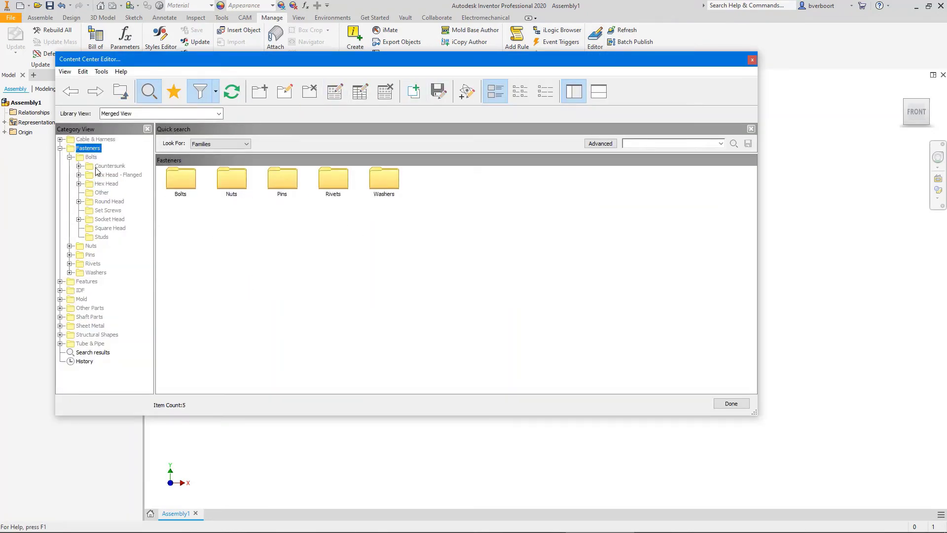
left_click(79, 185)
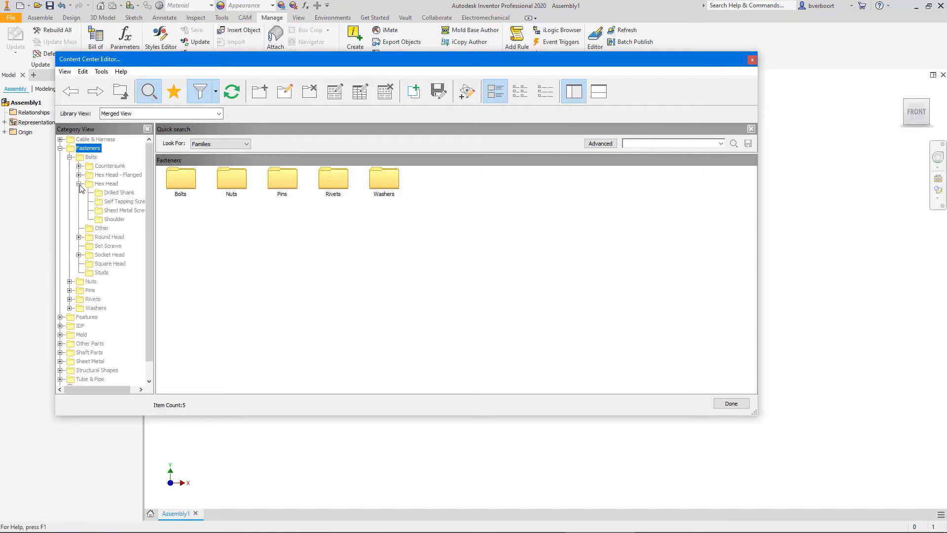
left_click(115, 185)
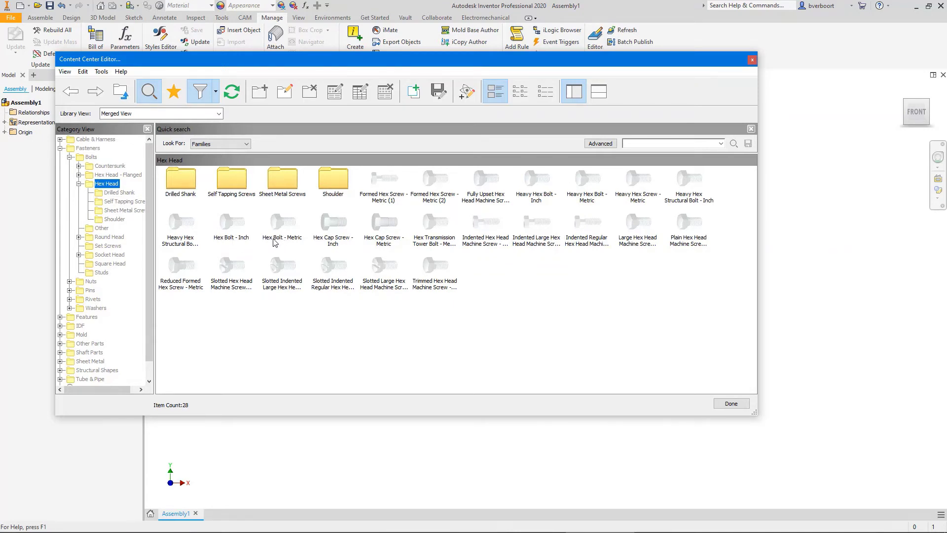
left_click(230, 229)
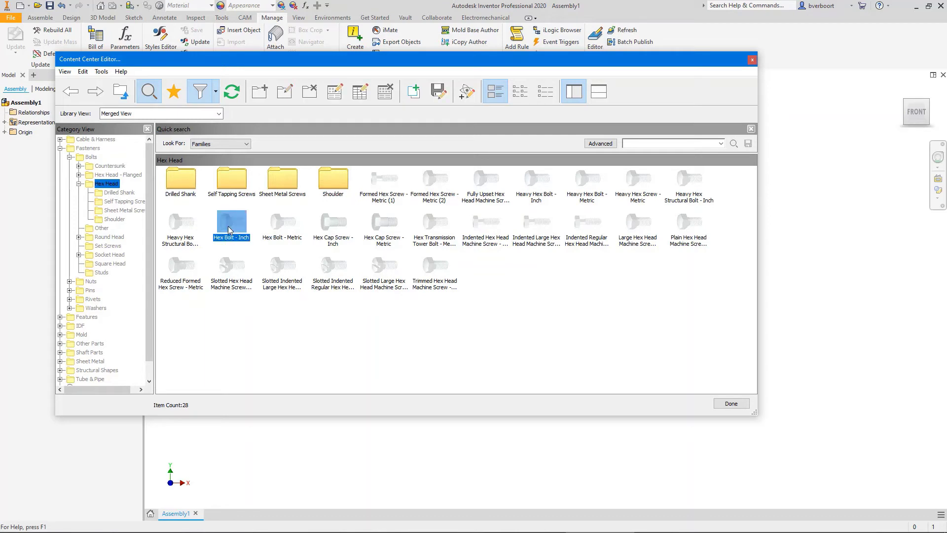
Copy the Hex Bolt - Inch family into the Custom_Content library, then clear the selection.
right_click(230, 229)
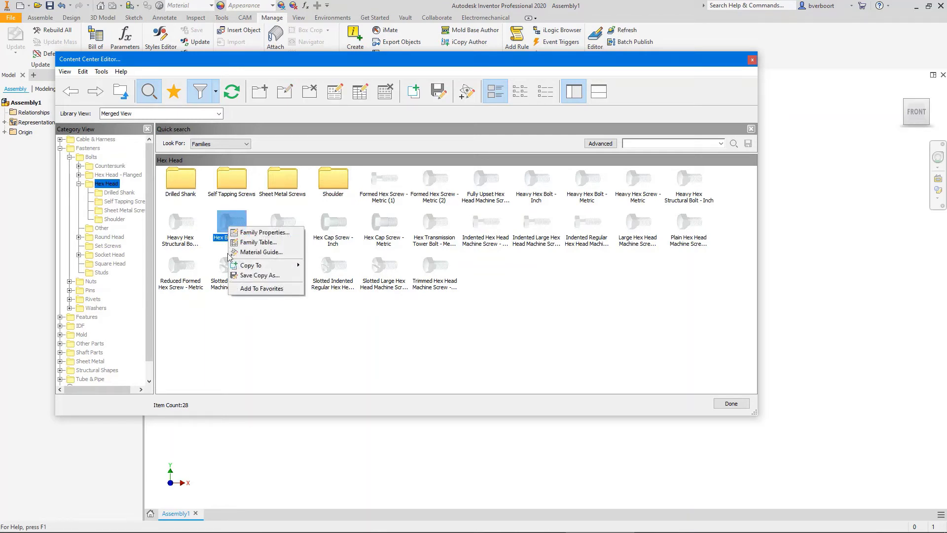
mouse_move(268, 269)
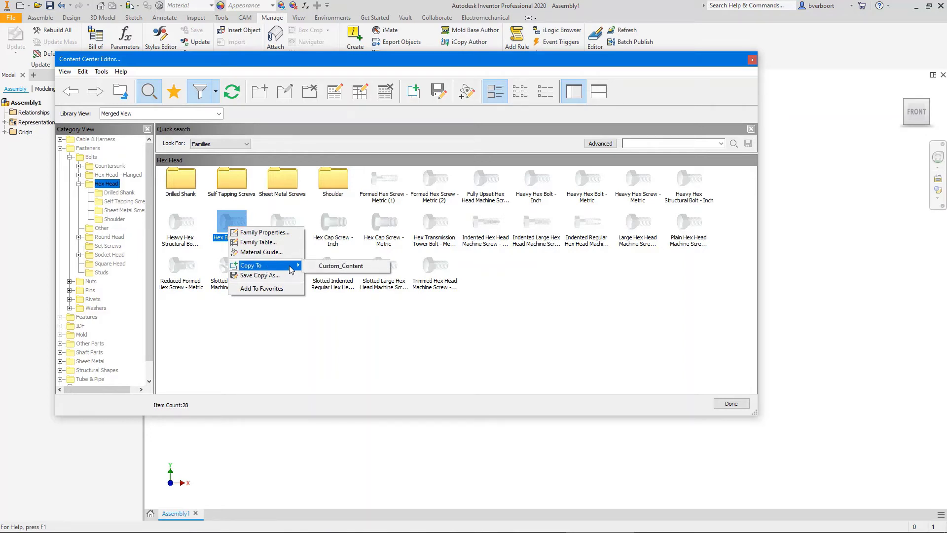
left_click(338, 267)
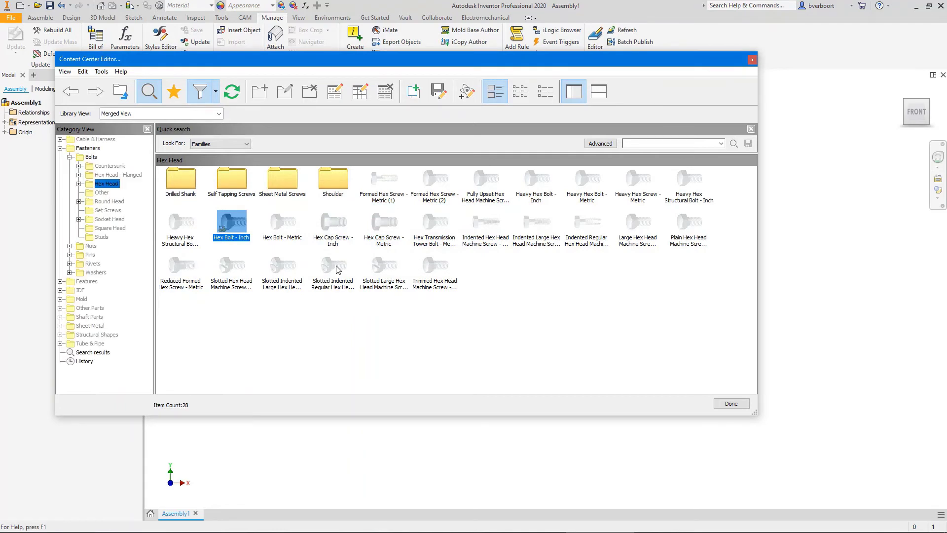
left_click(252, 316)
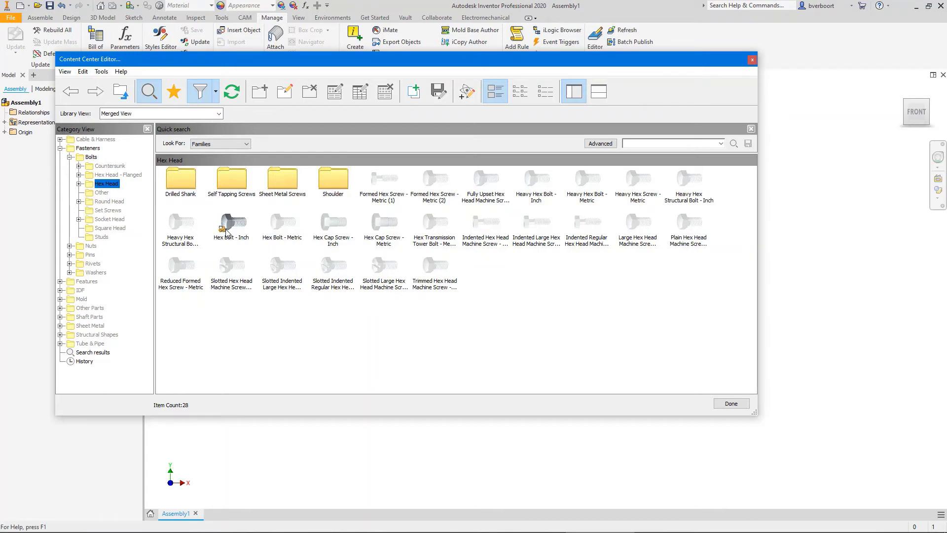
right_click(227, 232)
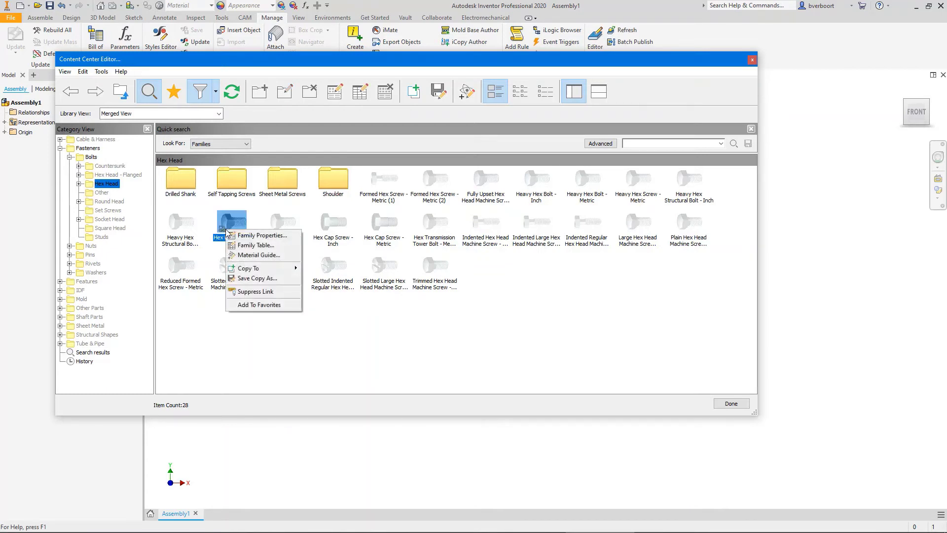
left_click(247, 292)
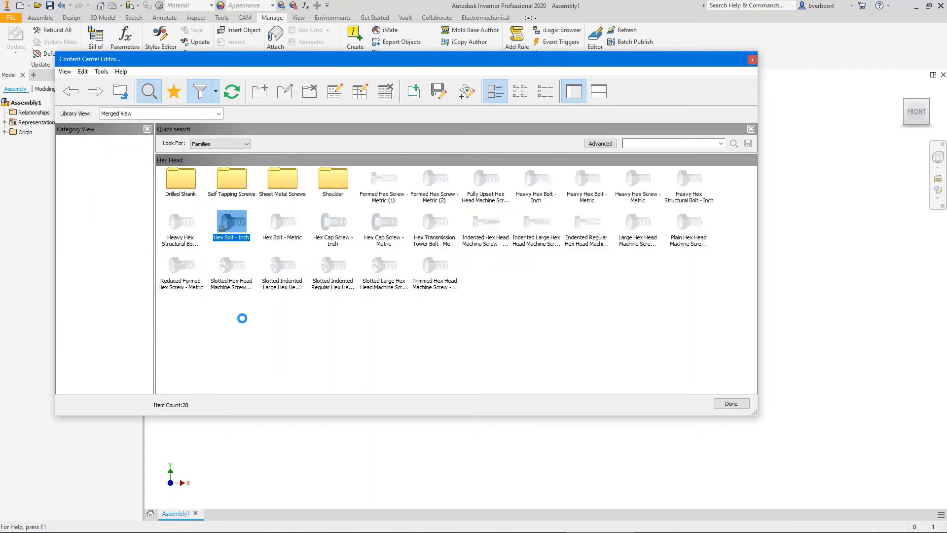
left_click(226, 239)
right_click(226, 238)
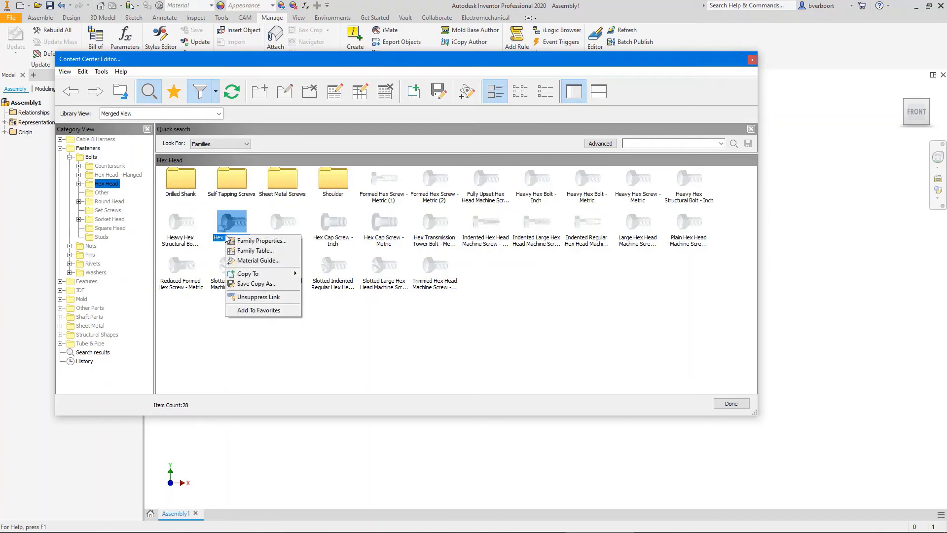
left_click(255, 298)
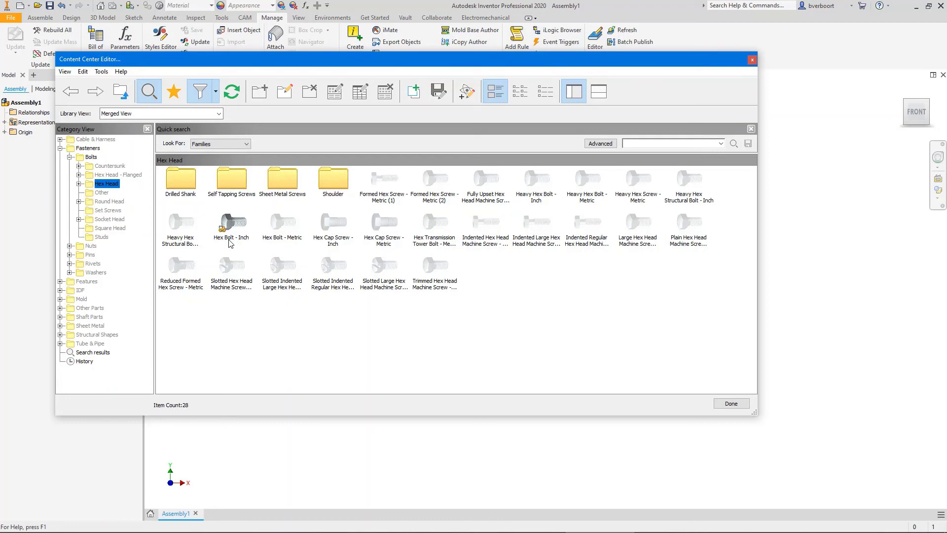
Start a Save Copy As of the Hex Bolt - Metric family.
left_click(286, 239)
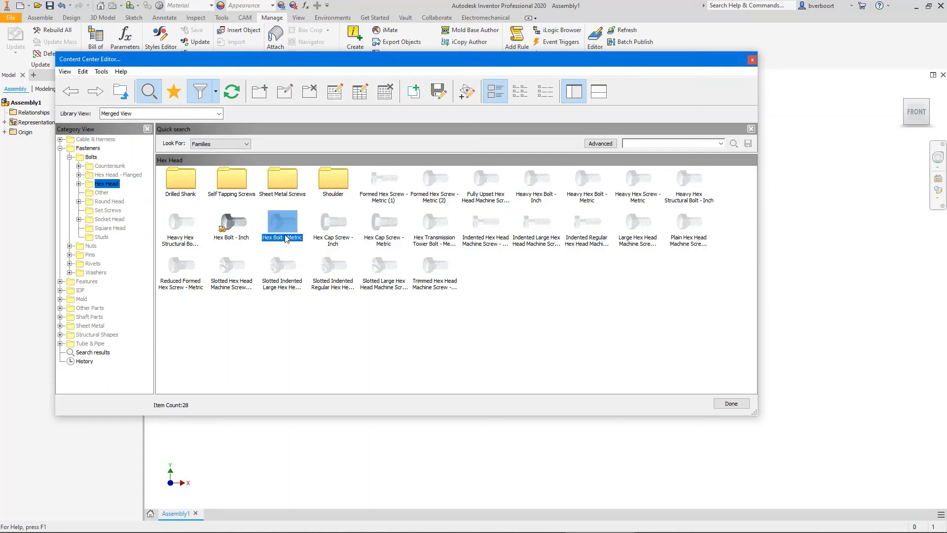
right_click(286, 239)
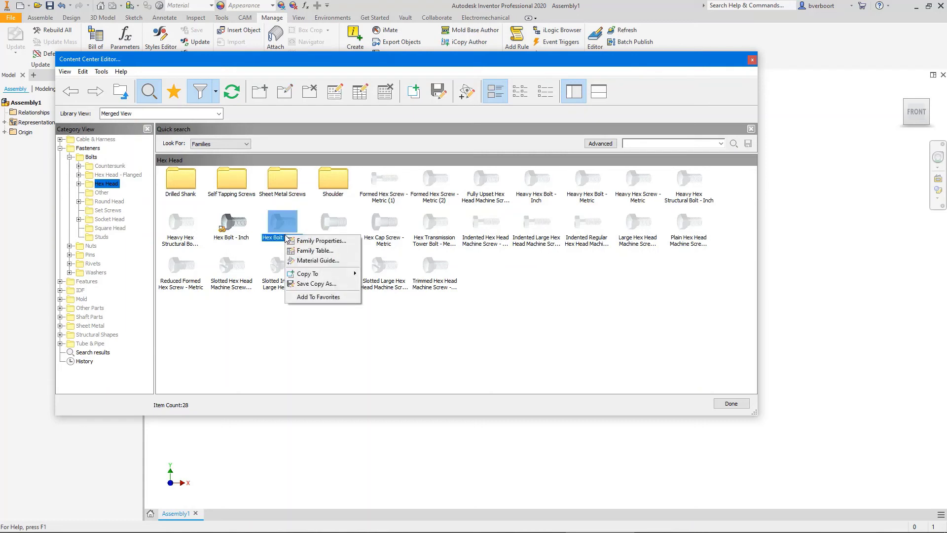
mouse_move(311, 276)
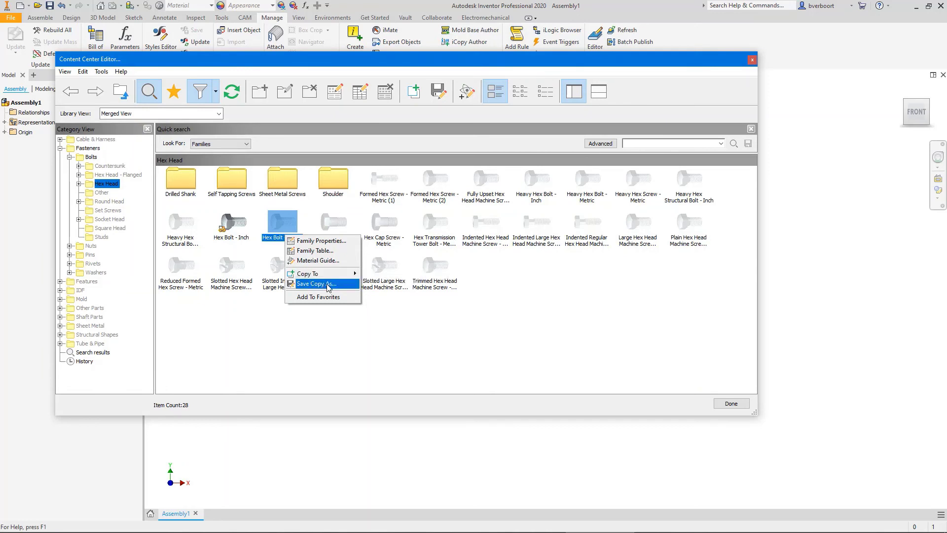
left_click(329, 287)
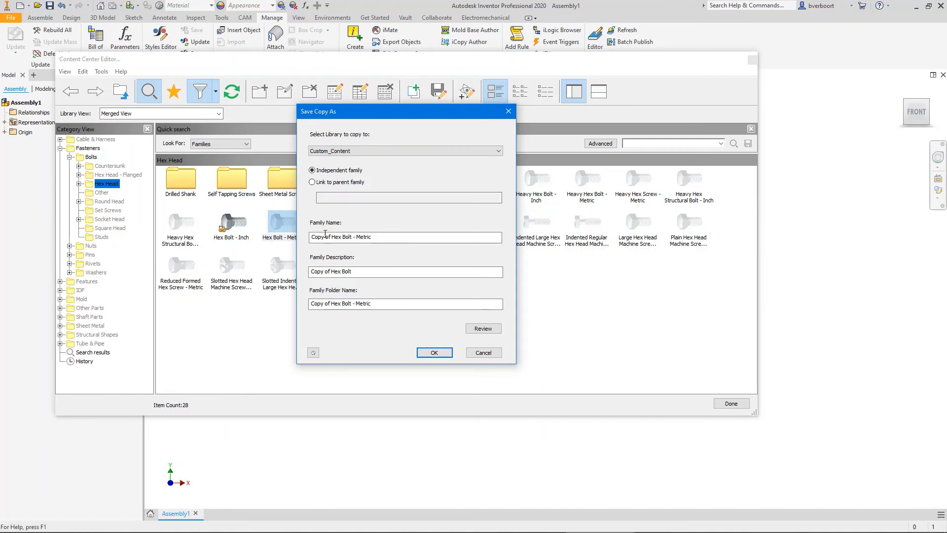
Rename the copy to 'my Hex Bolt - Metric' in name and description, as an independent family.
left_click_drag(328, 238, 309, 238)
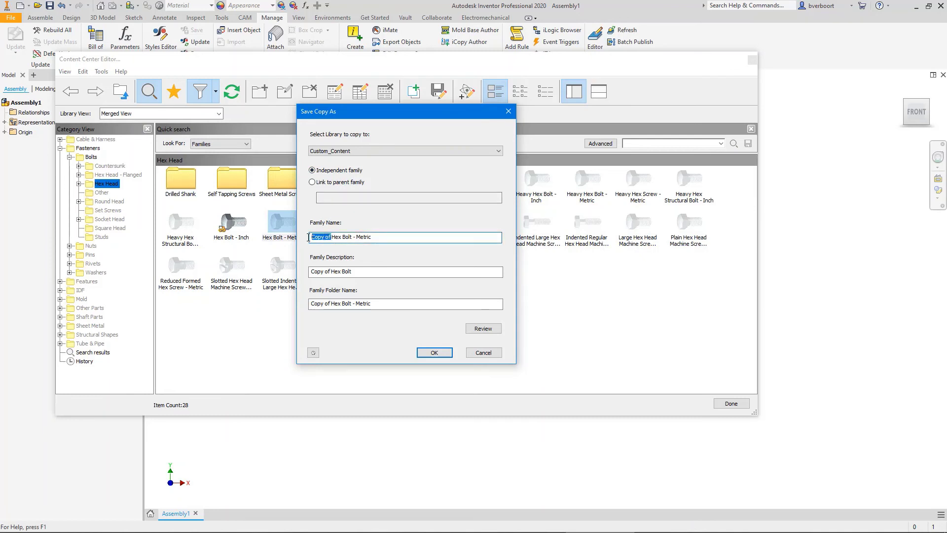
type("my")
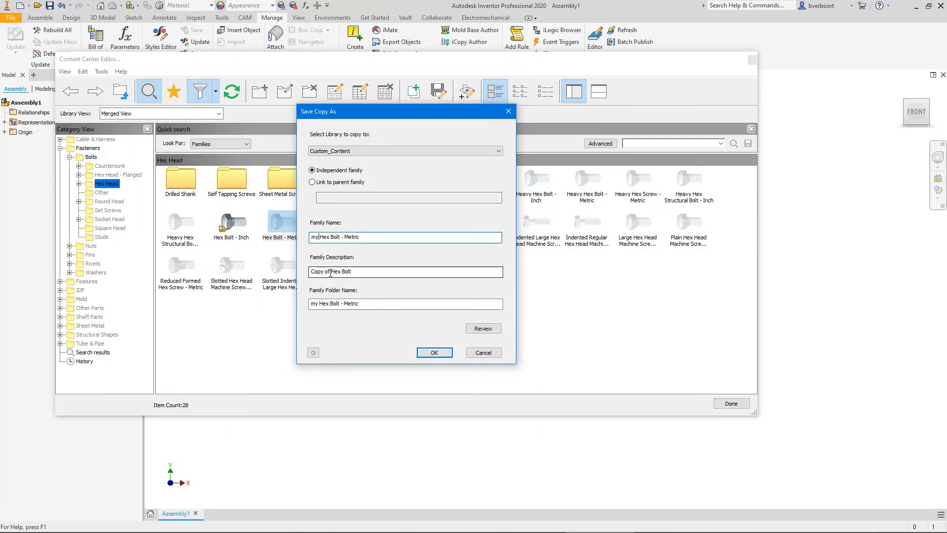
type("my")
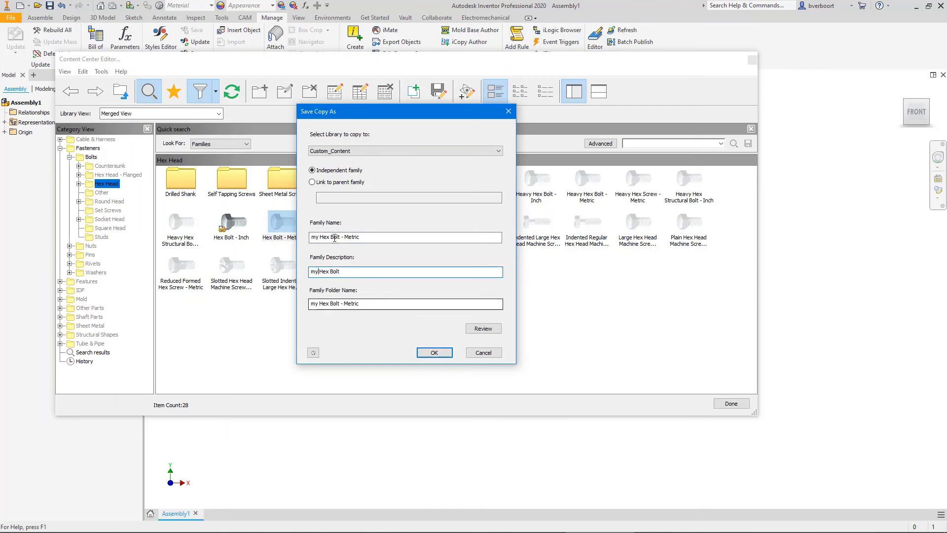
left_click(313, 183)
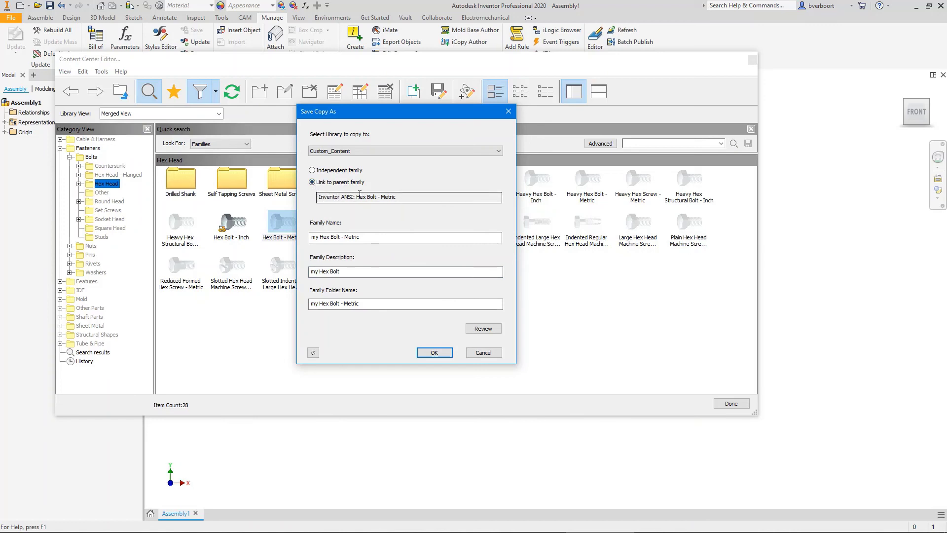
left_click(313, 171)
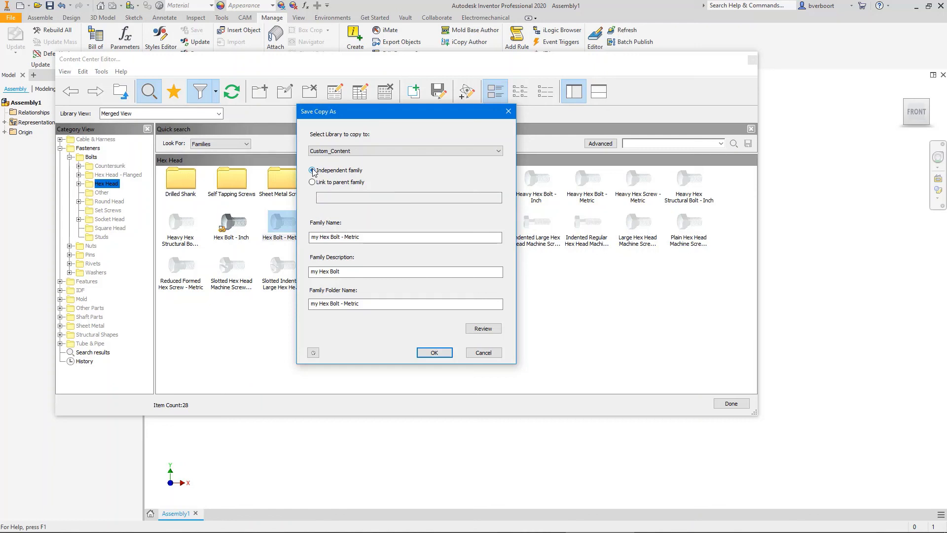
Review the M5 member rows at lengths 8, 10 and 12, then save the copy to Custom_Content.
left_click(490, 331)
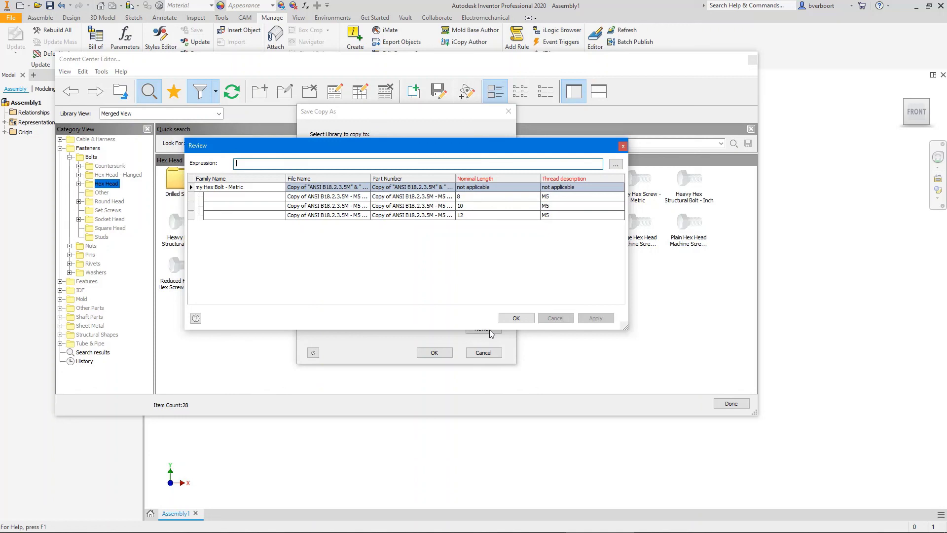
left_click(516, 318)
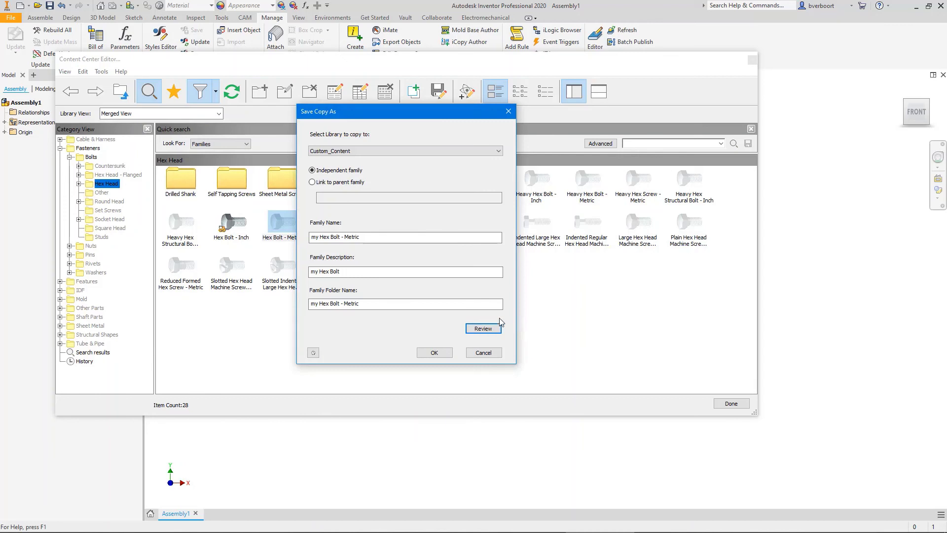
left_click(435, 352)
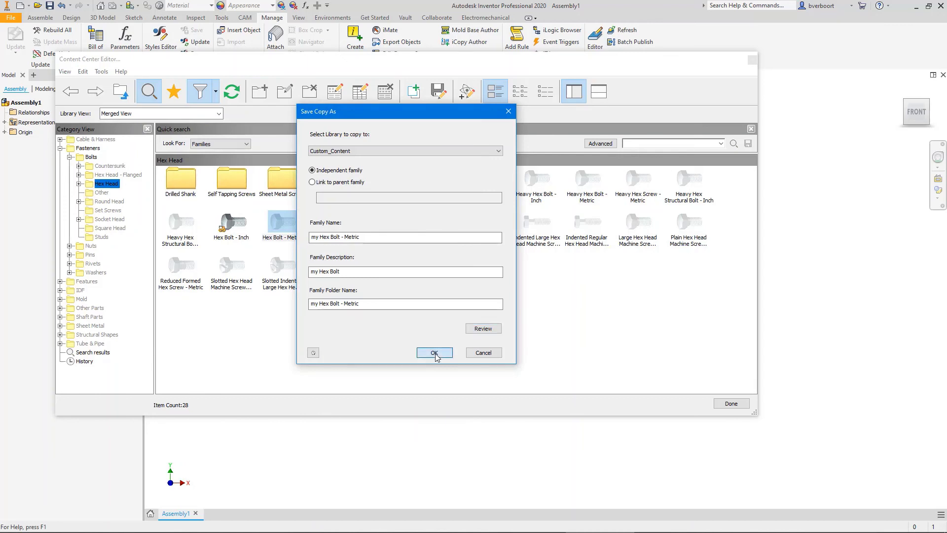